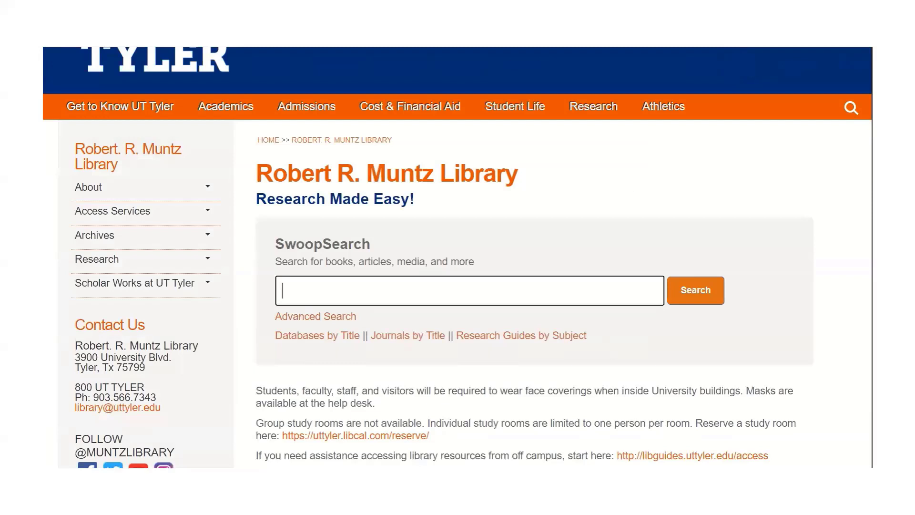
- Search SwoopSearch for 'Jane Austen', returning about 43,755 results
type("Jane Aus")
type("ten")
key("Return")
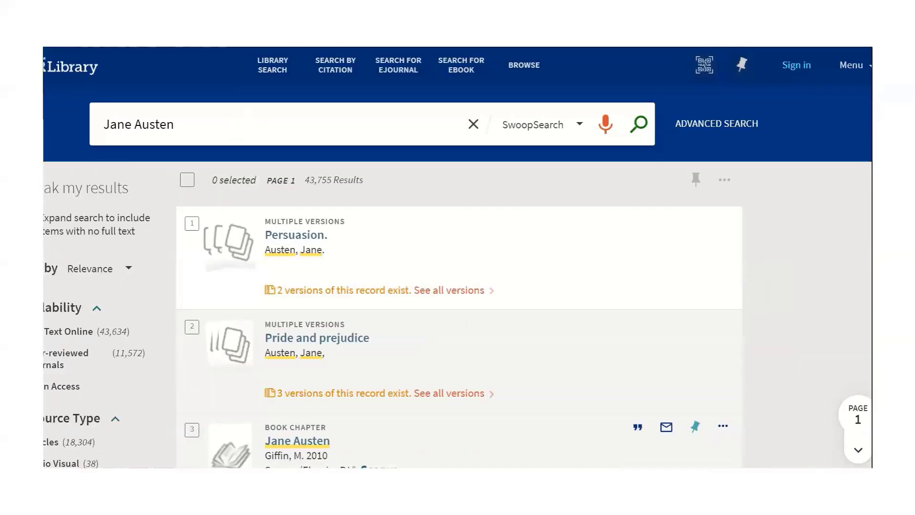
- In Advanced Search, set the Jane Austen search field to Author/creator
left_click(716, 124)
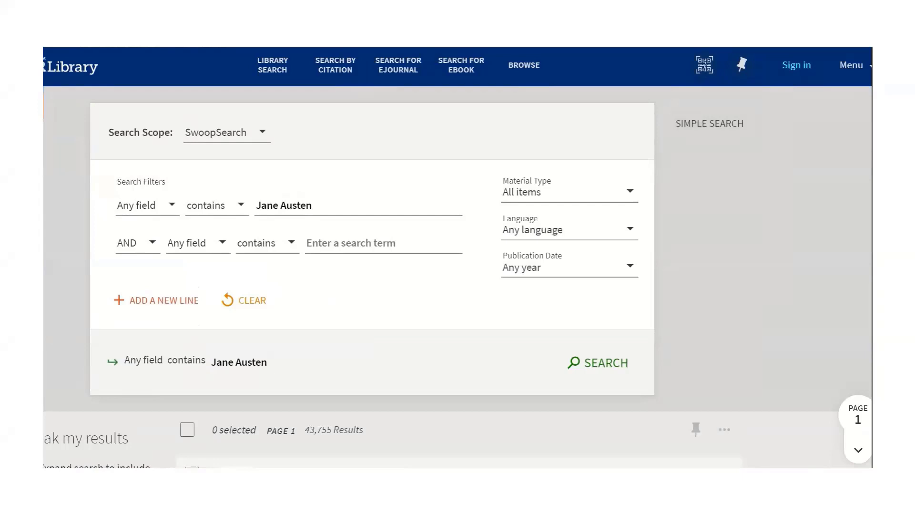
left_click(143, 206)
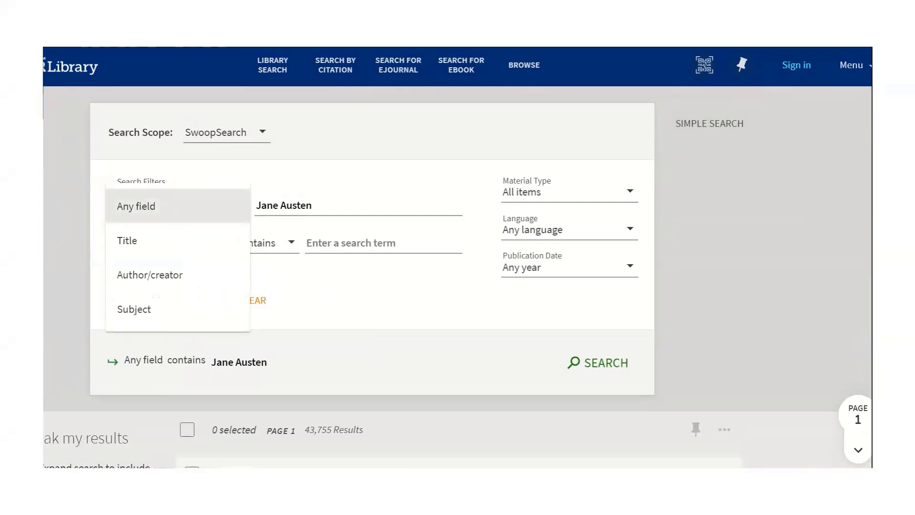
key("Down")
key("Down")
key("Return")
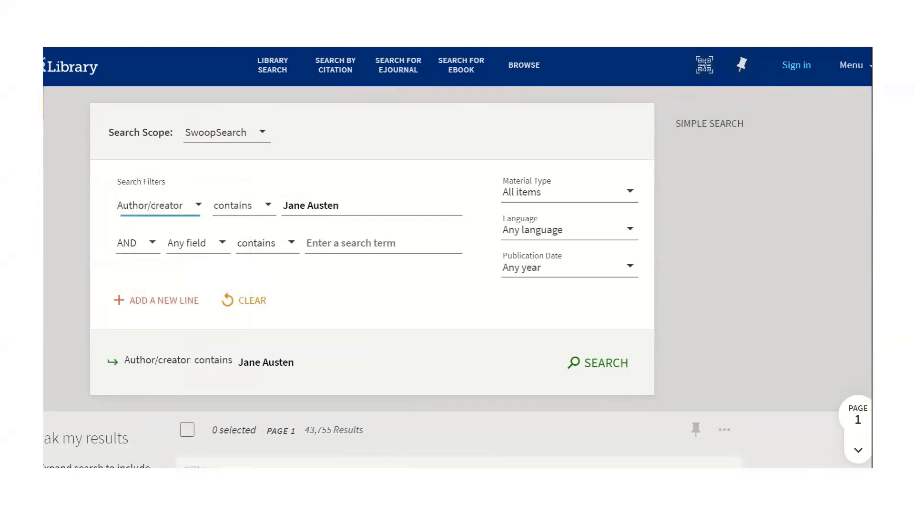
- Limit Material Type to Books and run the search, browsing the 49 results
key("Tab")
key("Return")
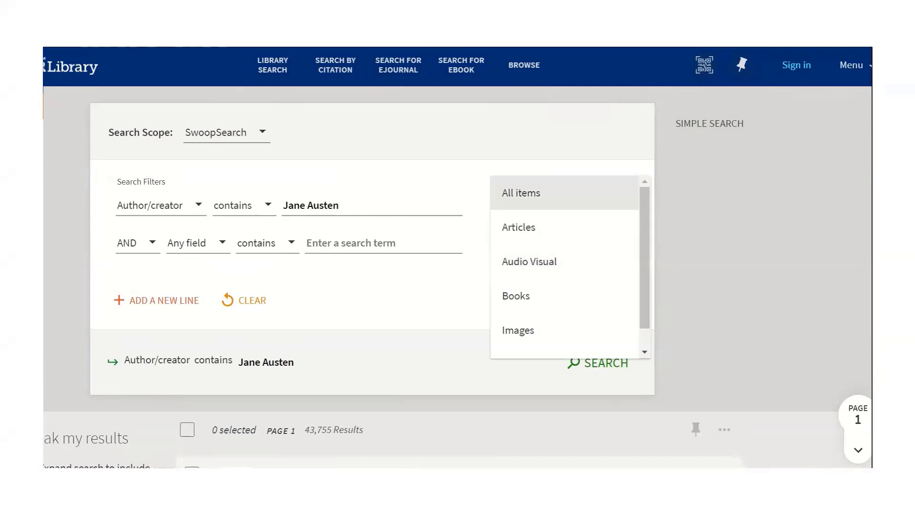
key("Down")
key("Down")
key("Down")
key("Return")
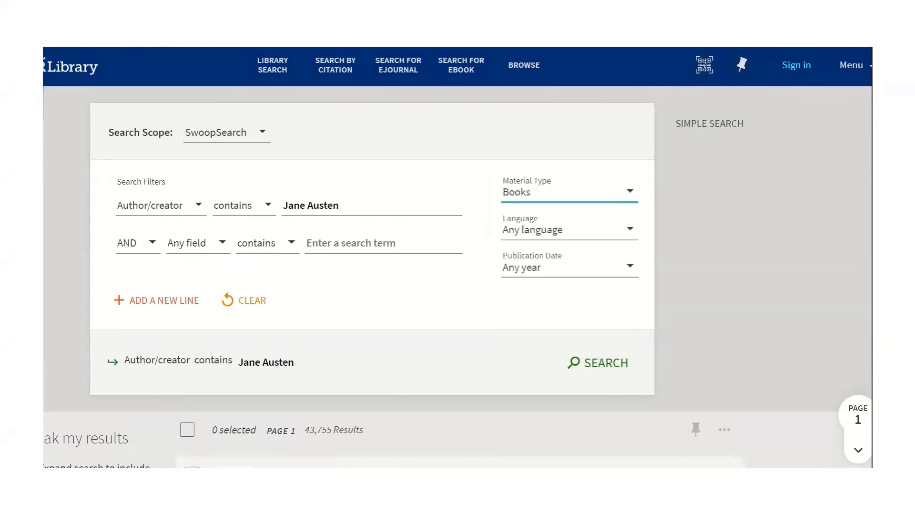
key("Tab")
key("Return")
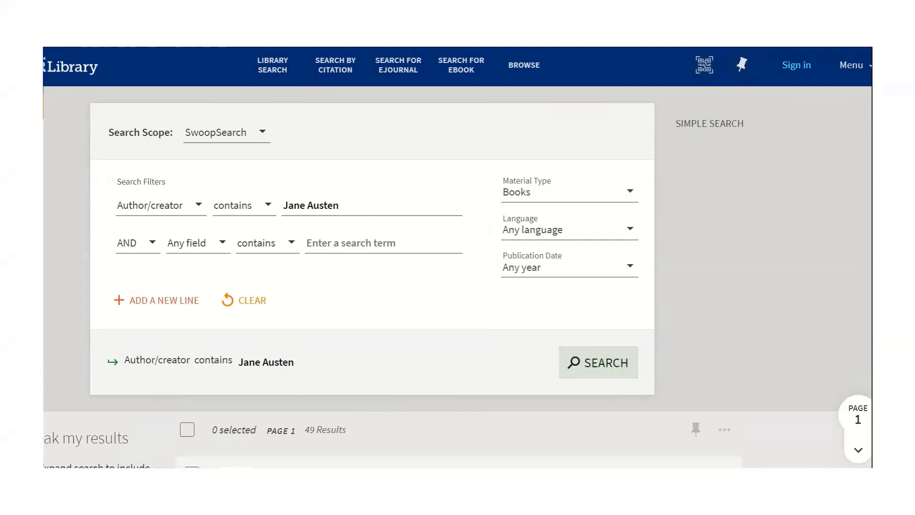
scroll(458, 258, "down", 2)
scroll(457, 258, "down", 4)
scroll(458, 257, "down", 8)
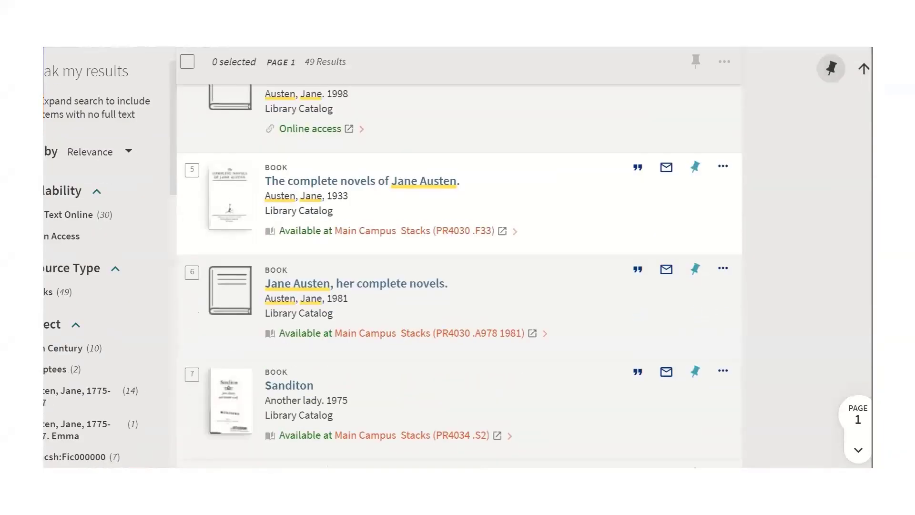
scroll(457, 257, "down", 3)
scroll(459, 275, "down", 2)
scroll(459, 277, "down", 2)
scroll(460, 276, "up", 1)
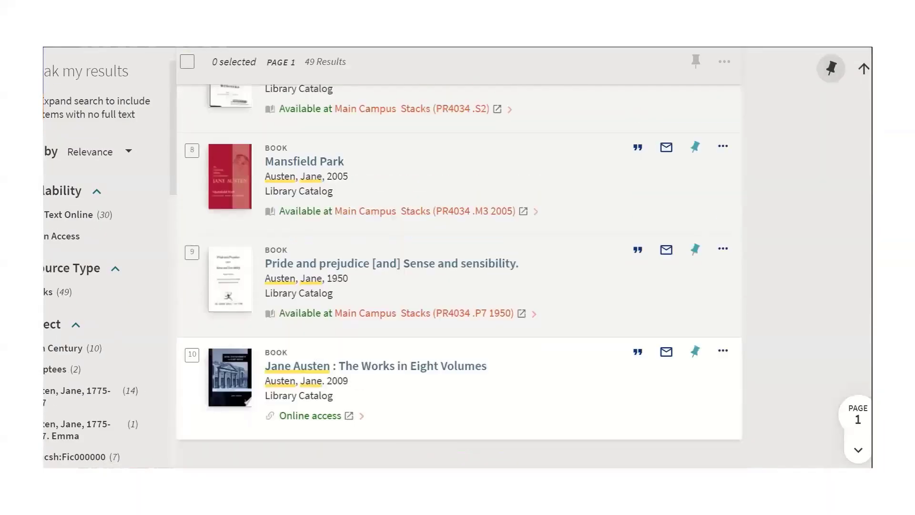
scroll(459, 276, "up", 6)
scroll(458, 258, "up", 5)
scroll(458, 257, "up", 5)
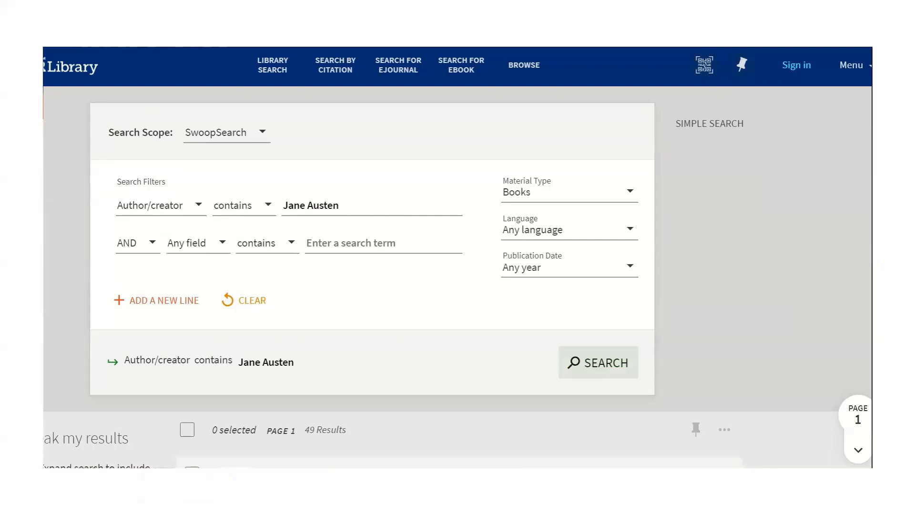
left_click(567, 192)
scroll(565, 191, "up", 1)
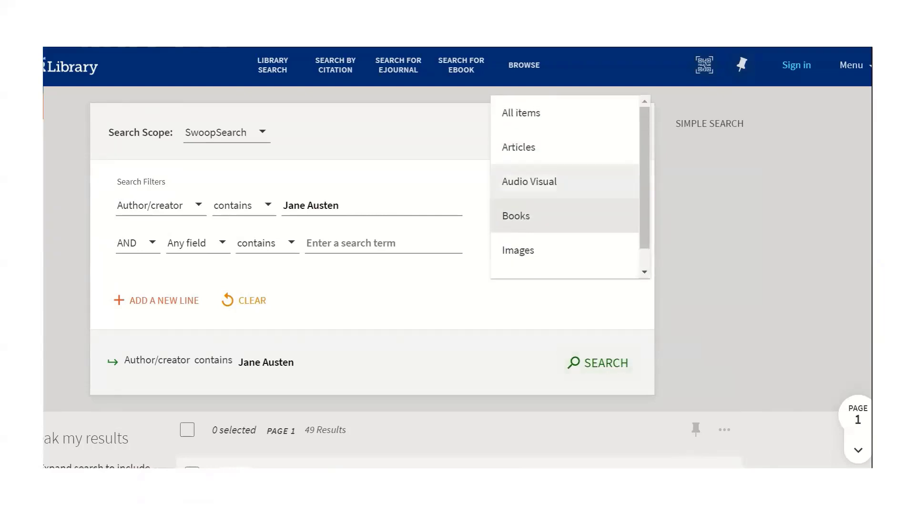
left_click(522, 112)
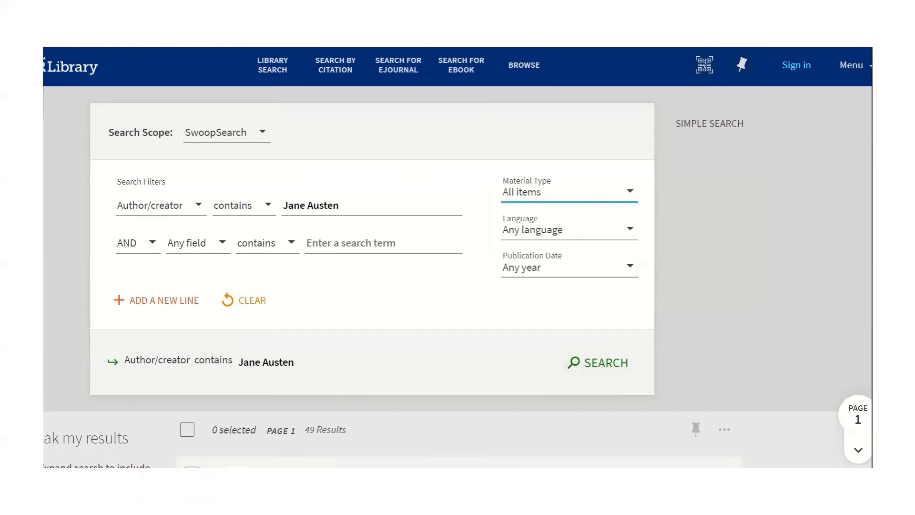
left_click(158, 205)
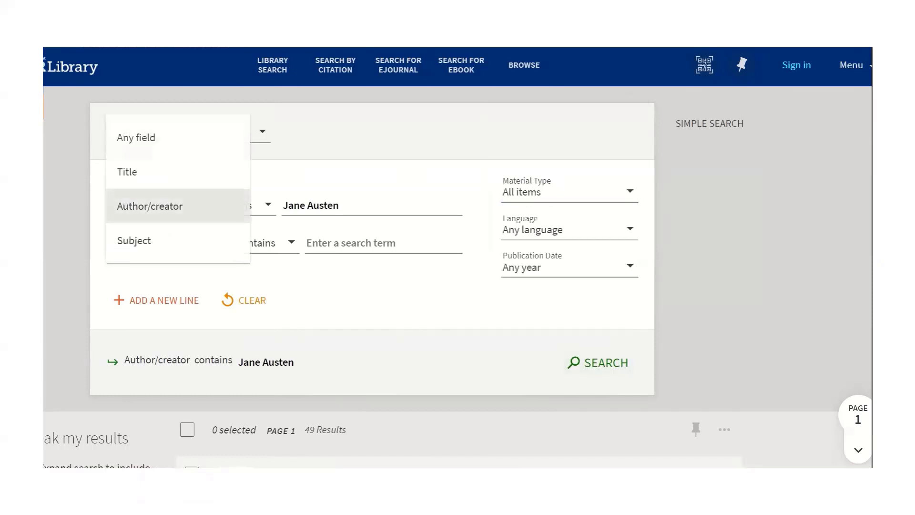
left_click(134, 240)
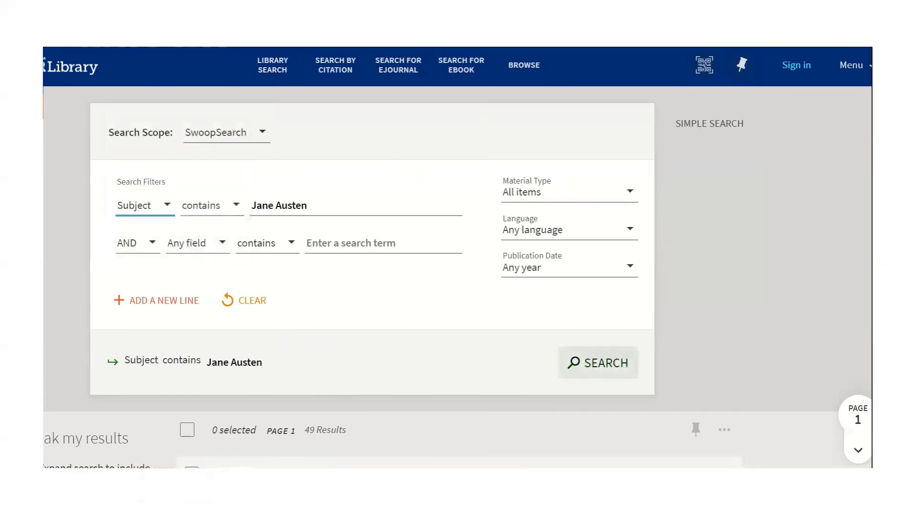
left_click(599, 363)
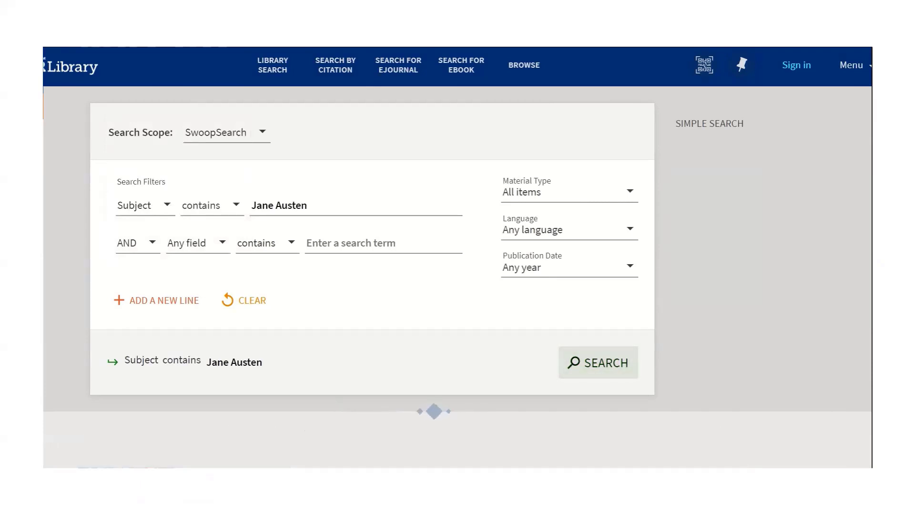
scroll(457, 257, "down", 5)
scroll(458, 257, "down", 3)
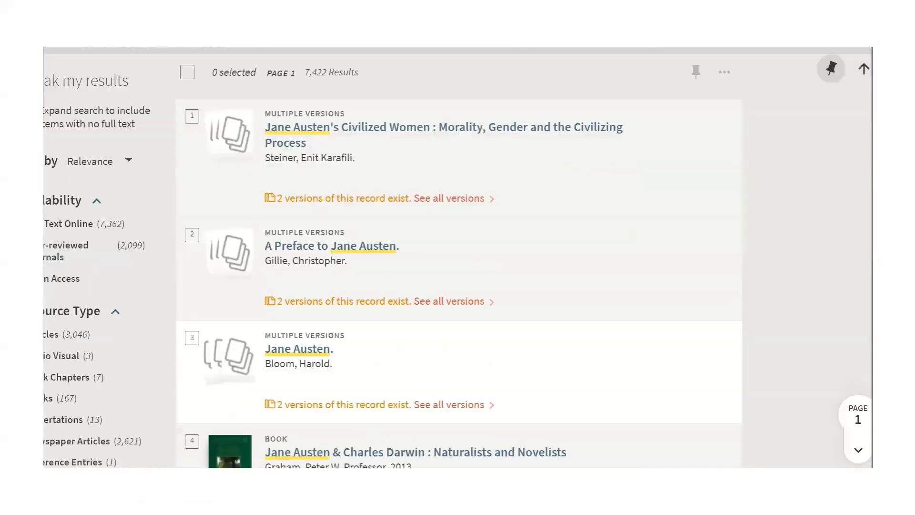
scroll(458, 257, "down", 3)
scroll(458, 257, "down", 2)
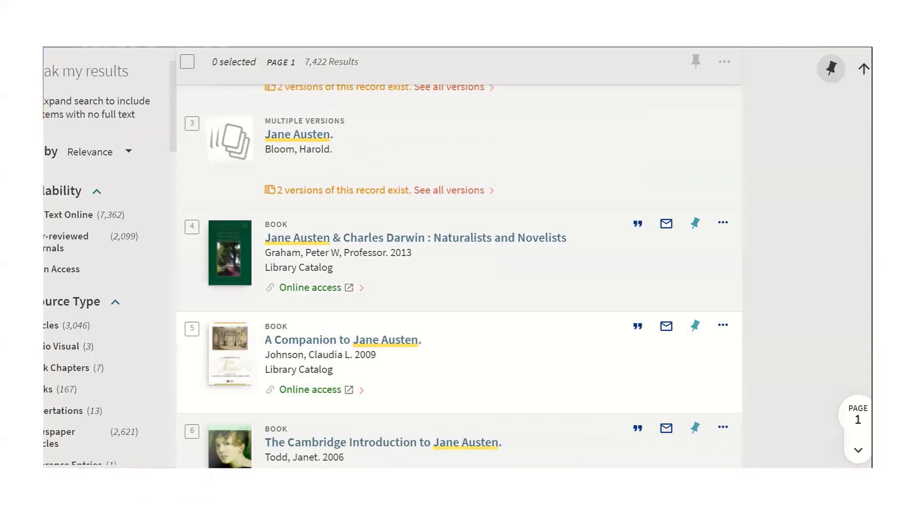
scroll(457, 257, "up", 6)
scroll(457, 258, "up", 4)
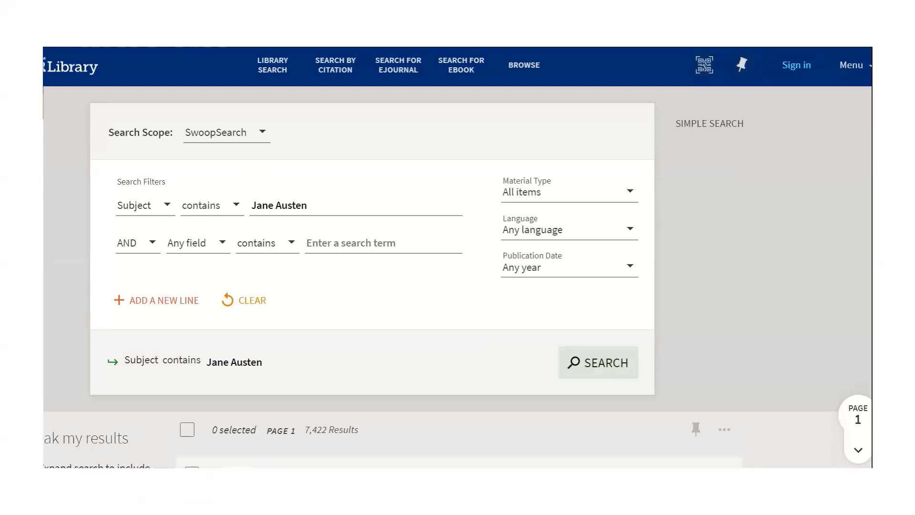
- Search Jane Austen in Any field, adding a second term 'influence on British literature'
left_click(144, 206)
left_click(143, 103)
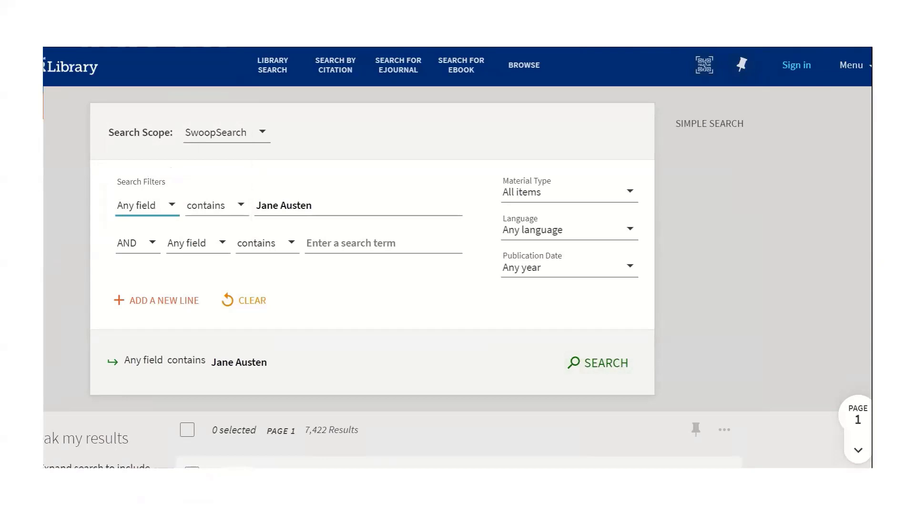
left_click(363, 244)
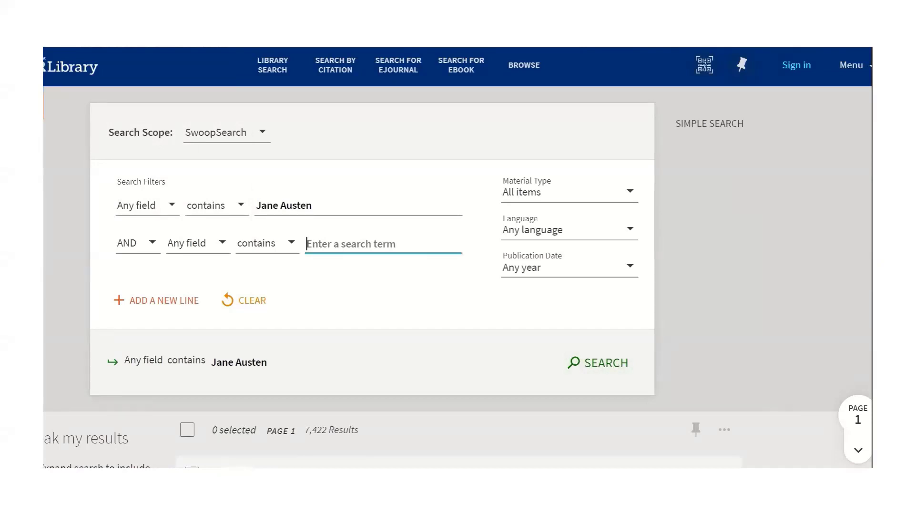
type("inf")
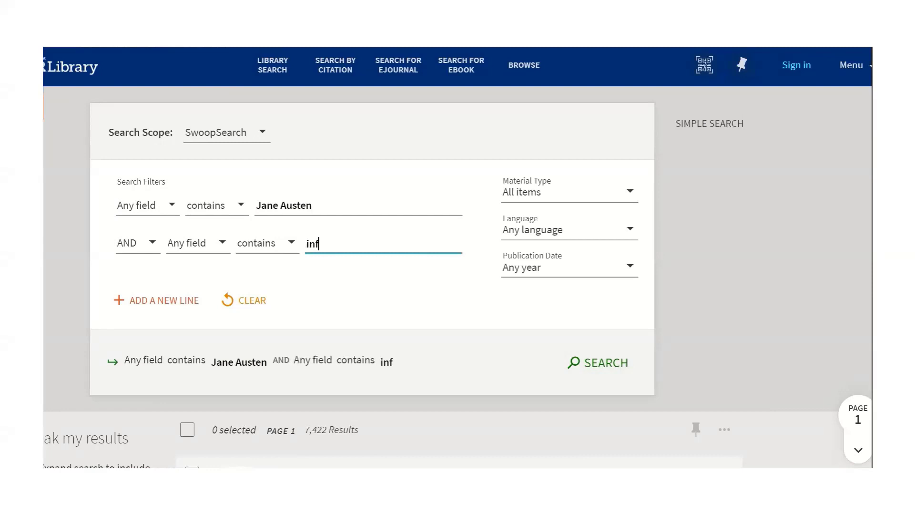
type("luence on")
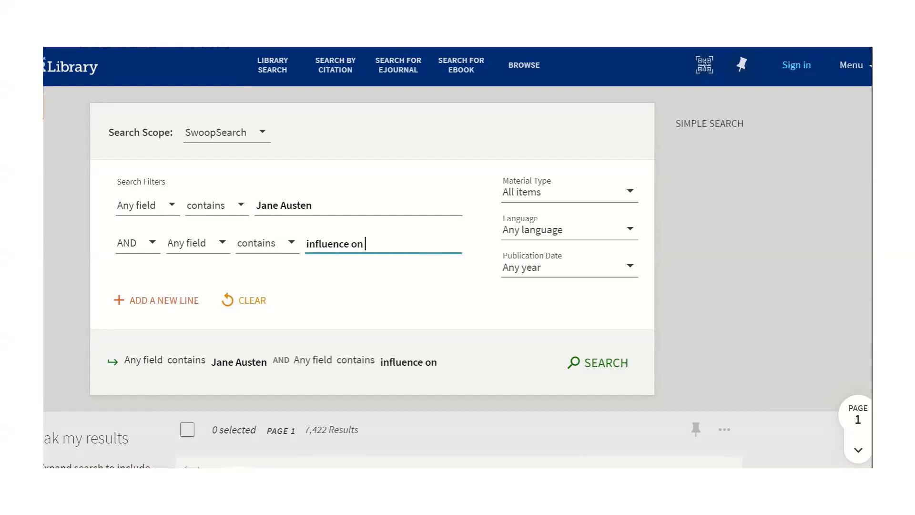
type(" British li")
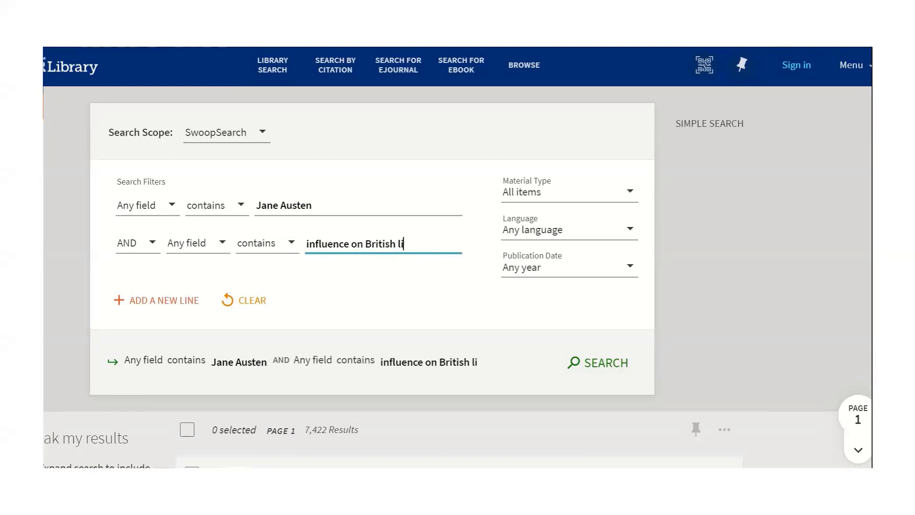
type("terature")
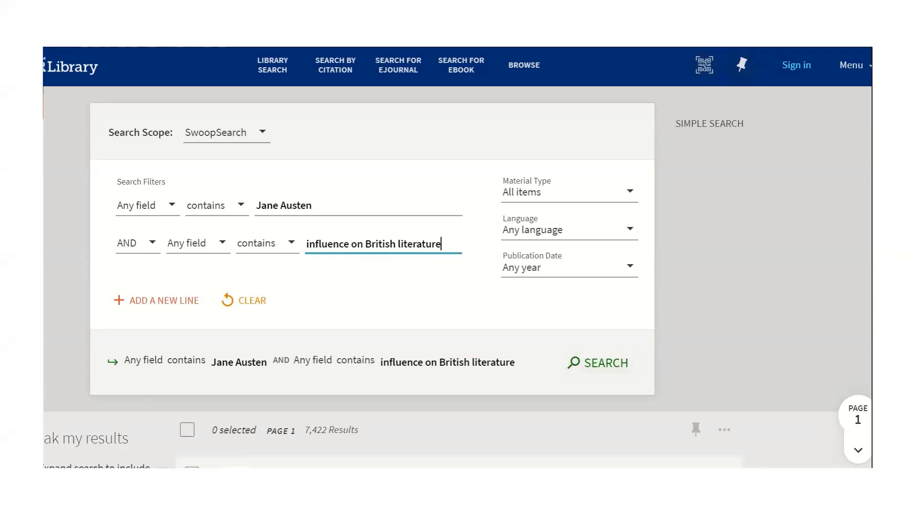
- Limit to Articles from the last 2 years and search, browsing the 211 results
left_click(567, 193)
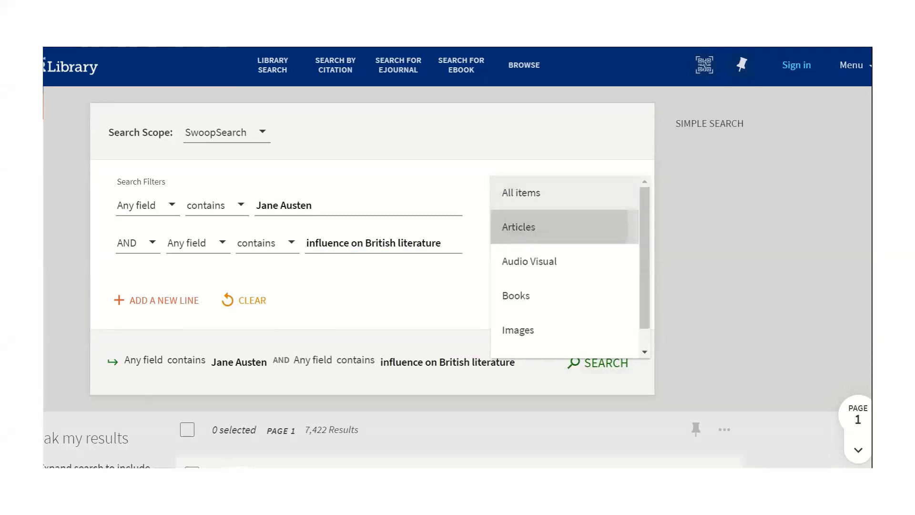
left_click(519, 227)
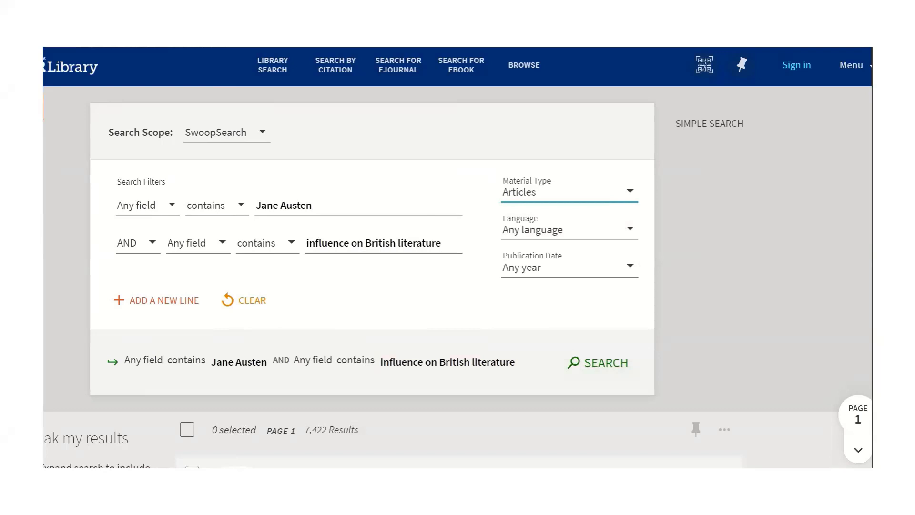
left_click(567, 268)
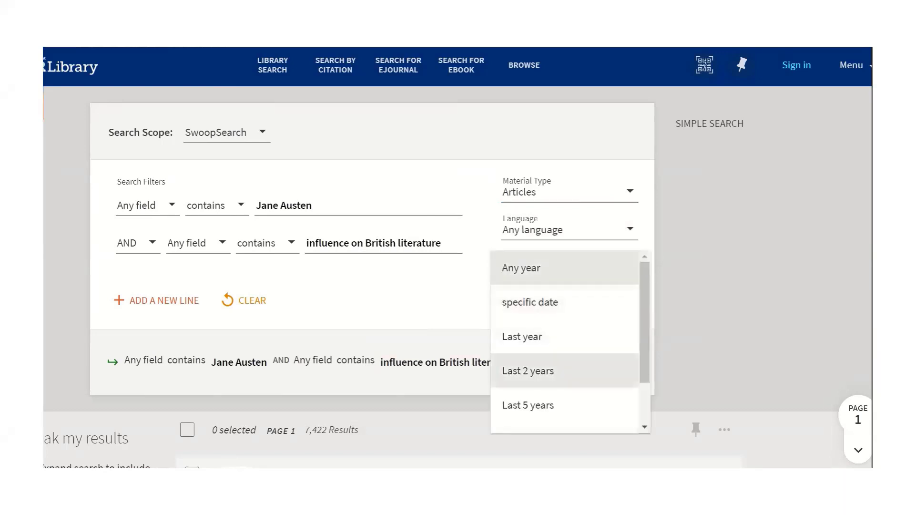
left_click(528, 371)
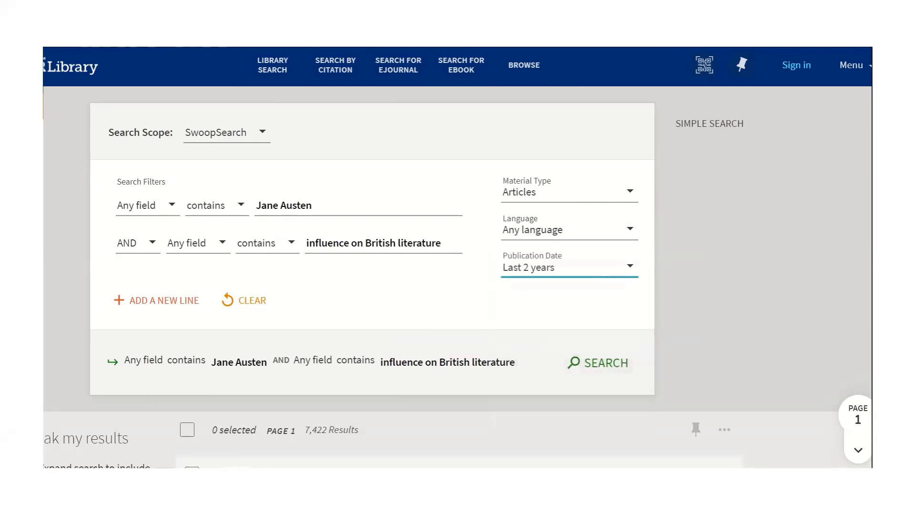
left_click(599, 362)
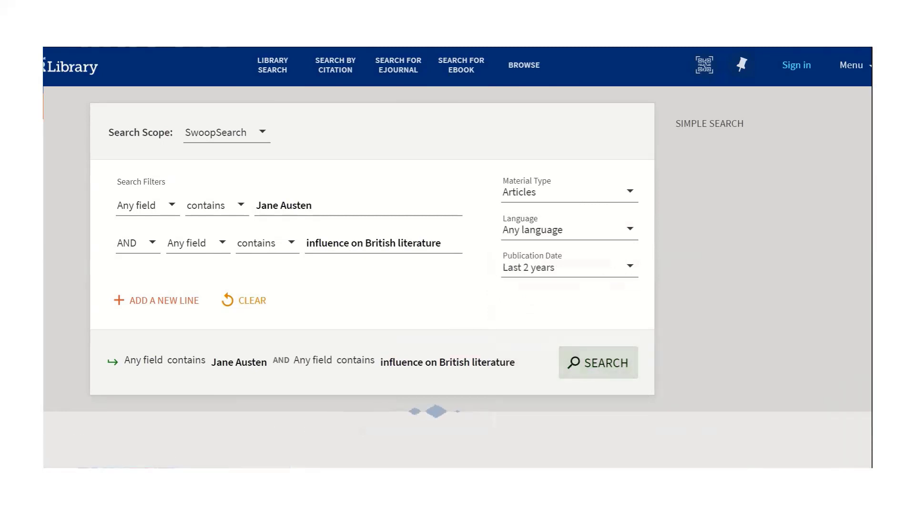
scroll(457, 258, "down", 3)
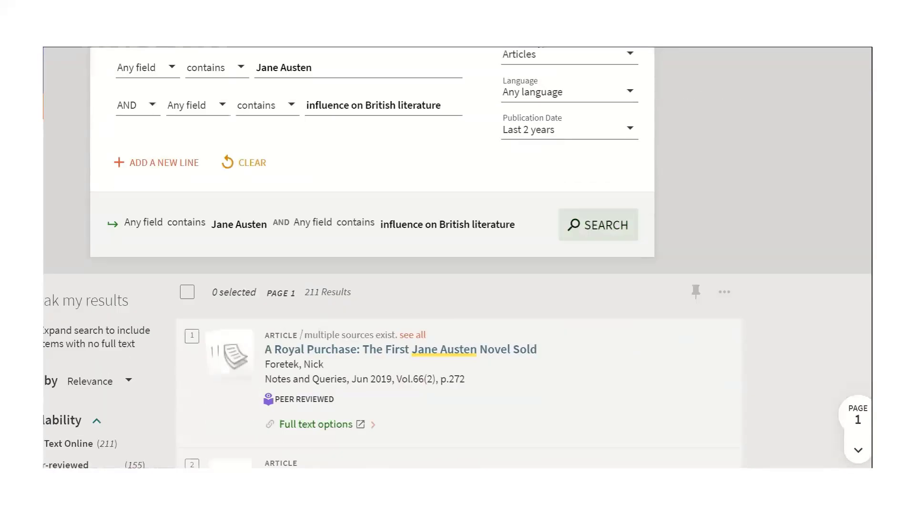
scroll(457, 257, "down", 3)
scroll(458, 258, "down", 3)
scroll(458, 258, "down", 1)
scroll(458, 257, "up", 4)
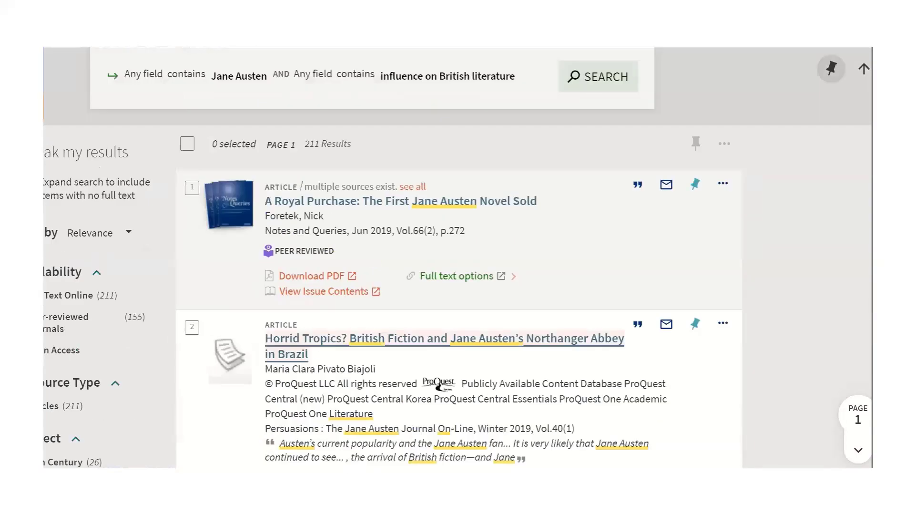
scroll(458, 258, "down", 3)
scroll(458, 257, "down", 5)
scroll(458, 258, "down", 5)
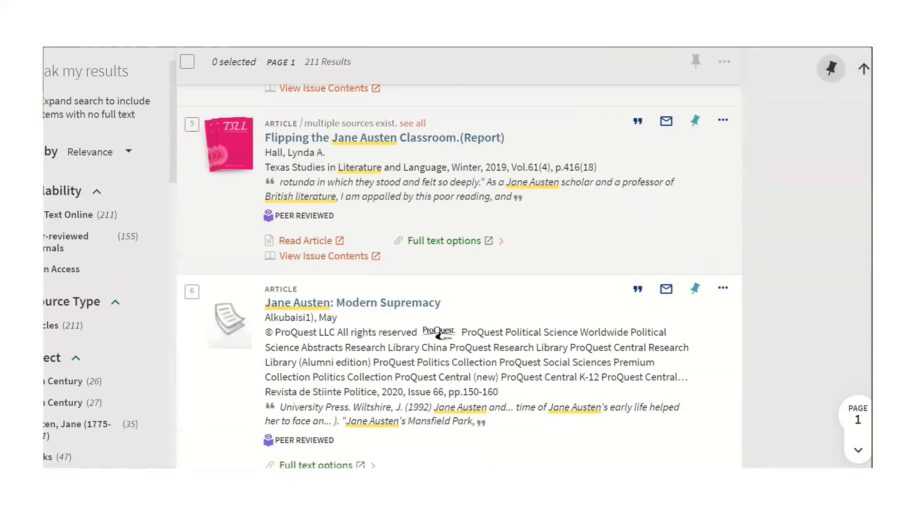
scroll(458, 257, "down", 5)
scroll(458, 258, "down", 3)
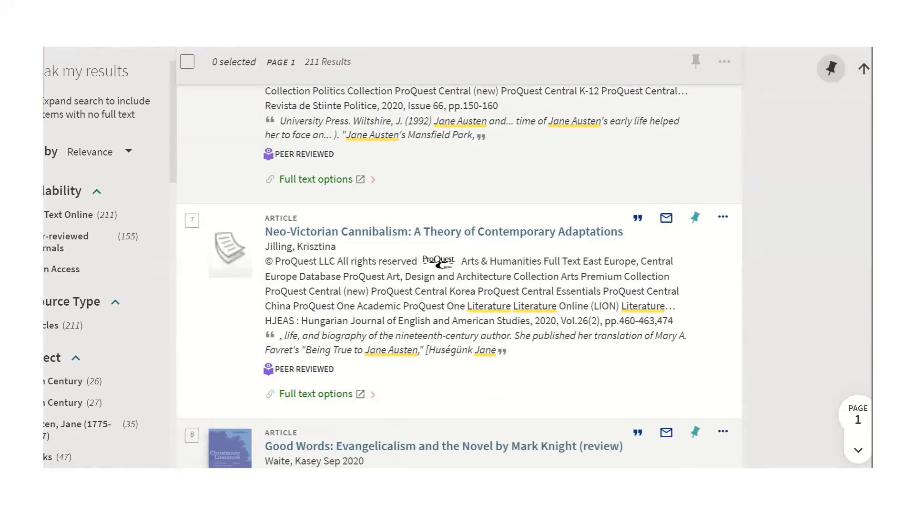